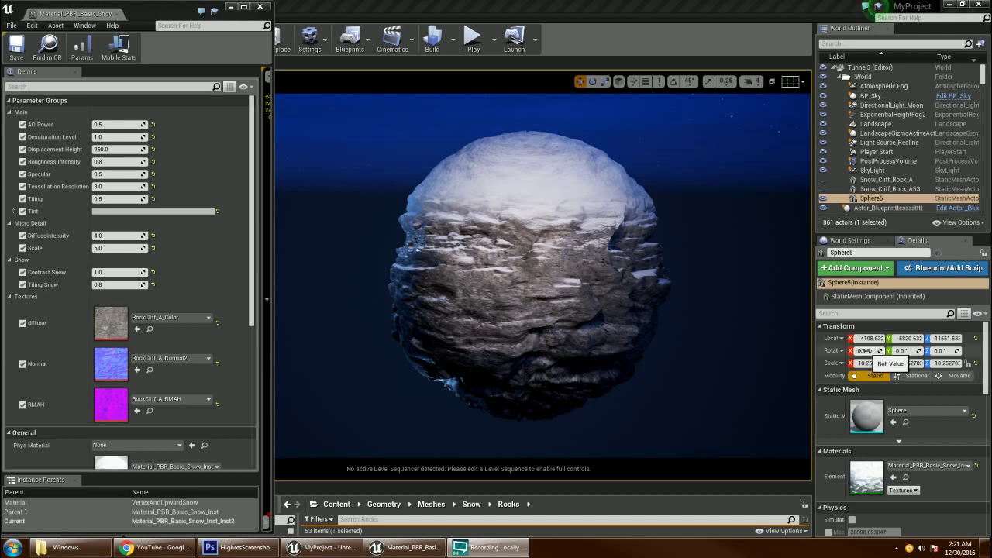
Step: Try different roll, pitch and yaw rotations on Sphere5 to preview the snow coverage, and set all three back to 0°
drag(863, 350, 901, 350)
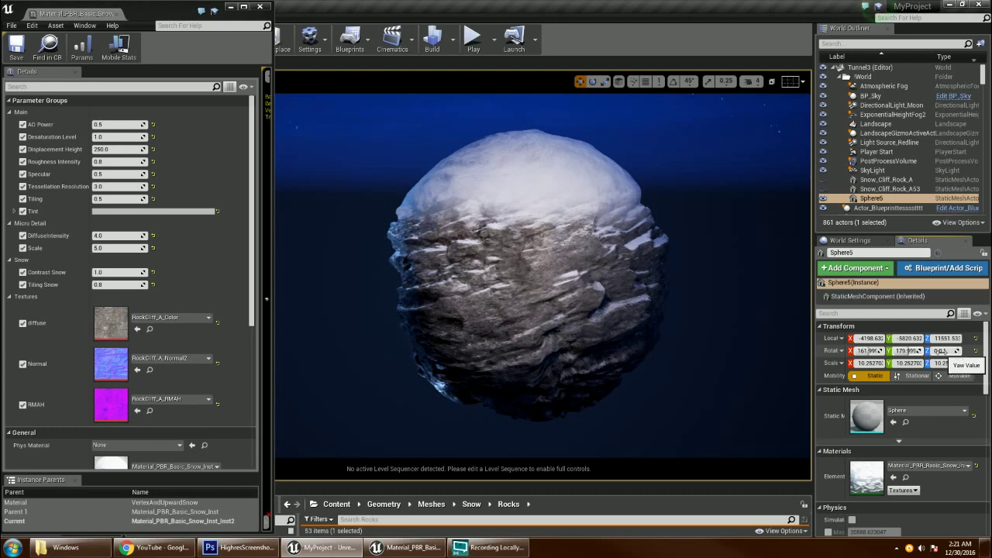
mouse_move(942, 350)
mouse_down()
mouse_move(931, 351)
mouse_move(951, 351)
mouse_up()
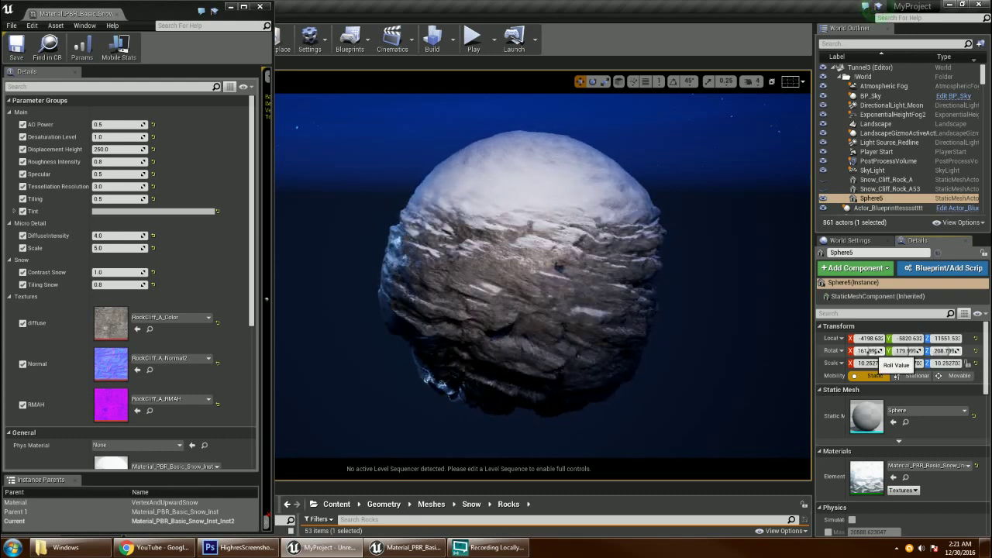
drag(868, 350, 877, 350)
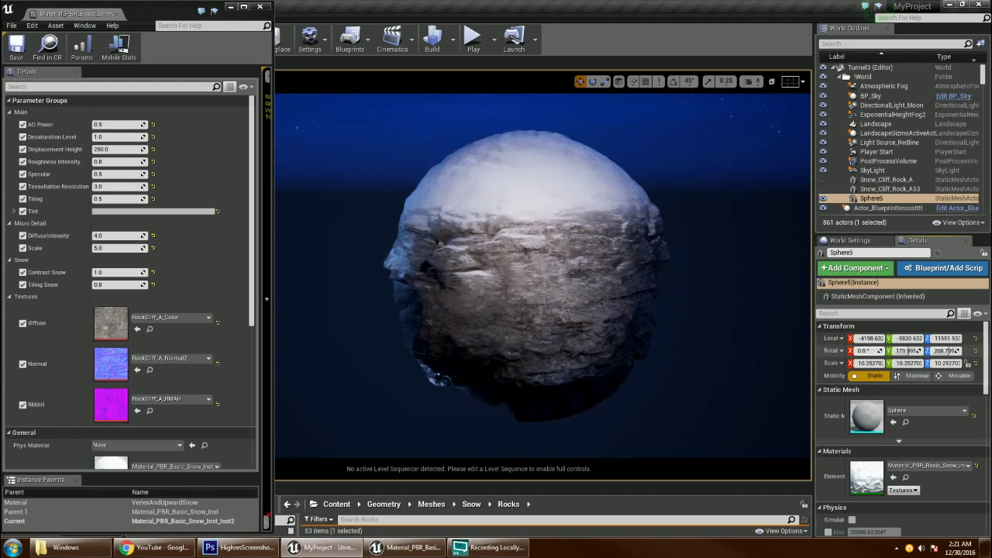
click(911, 351)
text(0)
click(949, 351)
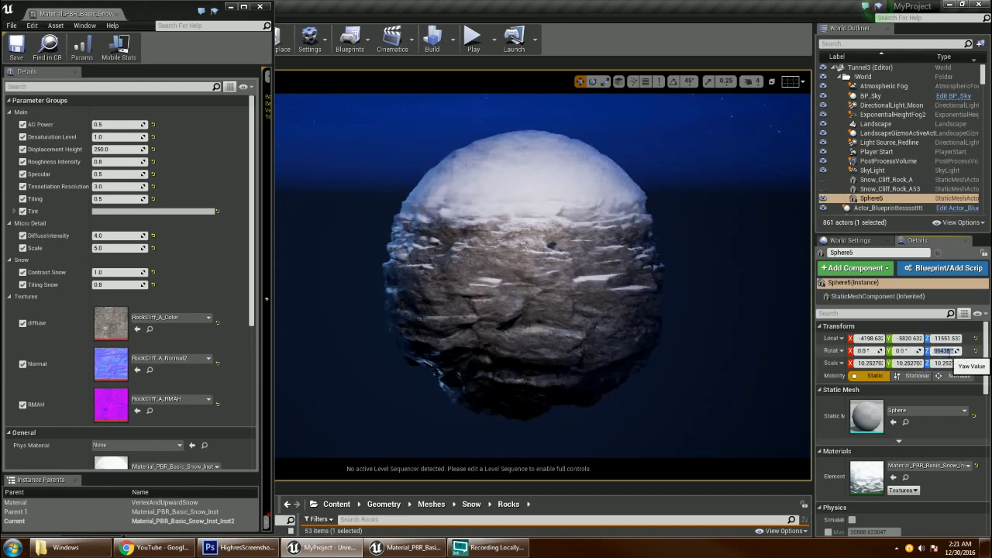
text(0)
key(Return)
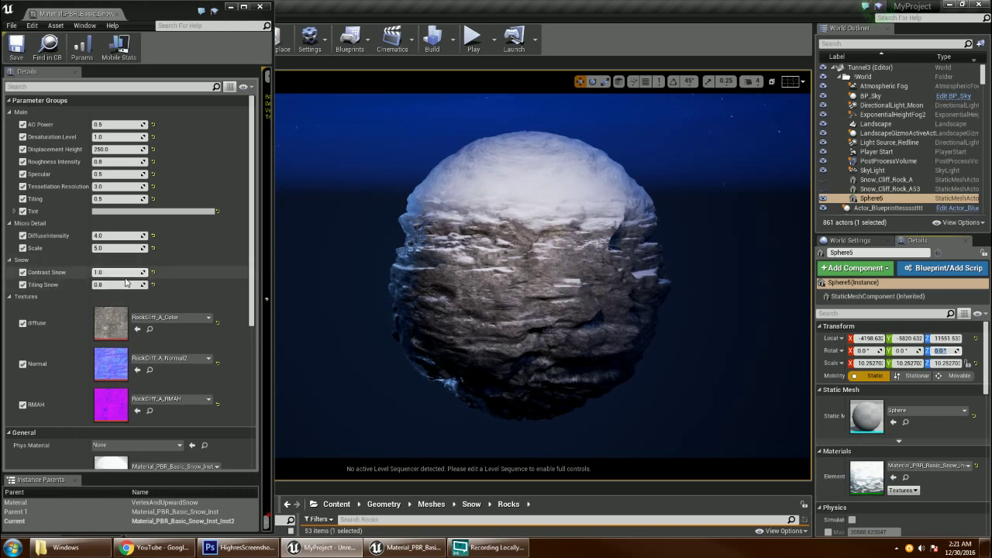
Step: Try other Contrast Snow and Tiling Snow values, and set them back to 1.0 and 0.8
mouse_move(121, 271)
mouse_down()
mouse_move(95, 272)
mouse_move(137, 272)
mouse_move(85, 272)
mouse_move(112, 272)
mouse_up()
click(152, 273)
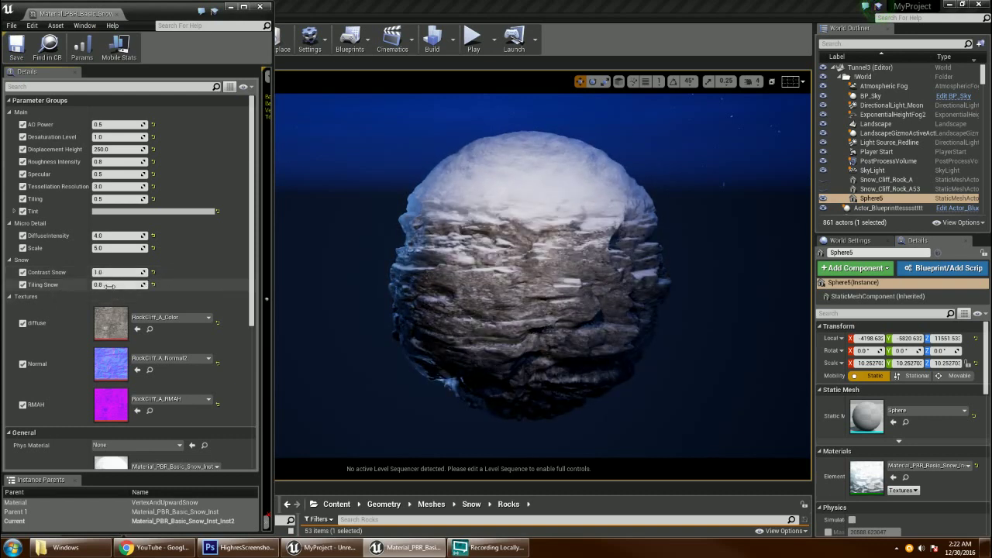
drag(117, 285, 132, 285)
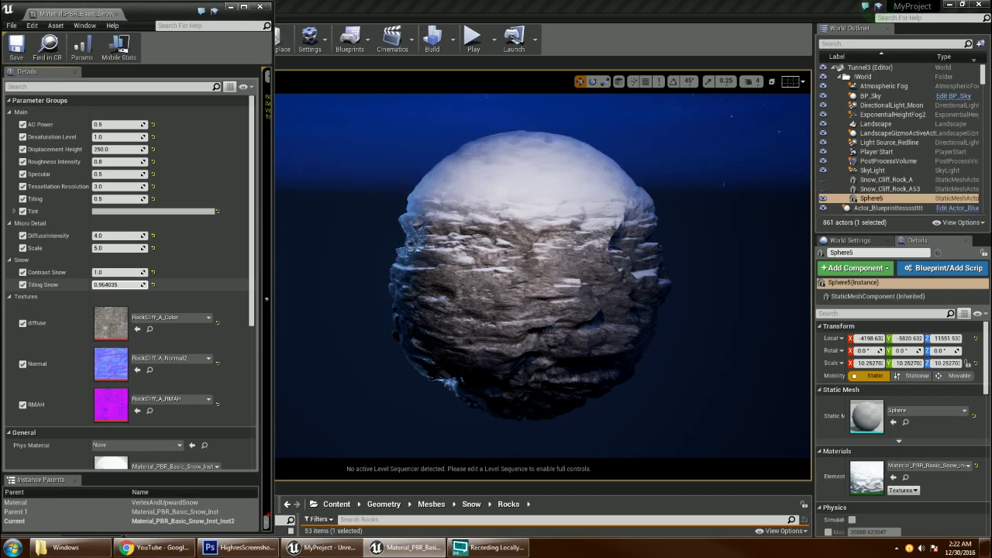
click(118, 285)
text(0.8)
key(Return)
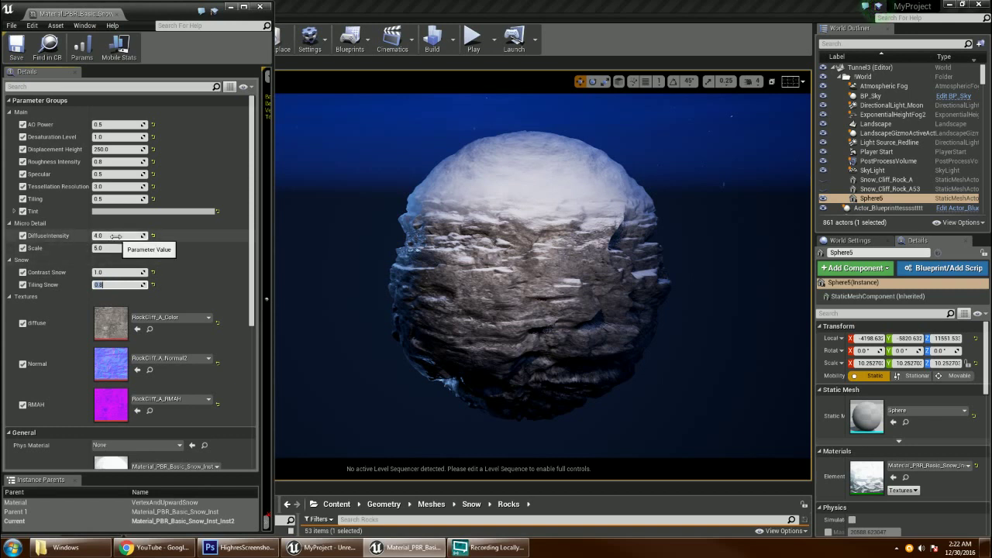
Step: Try lower and much higher micro detail DiffuseIntensity values, and set the parameter to 5
click(123, 236)
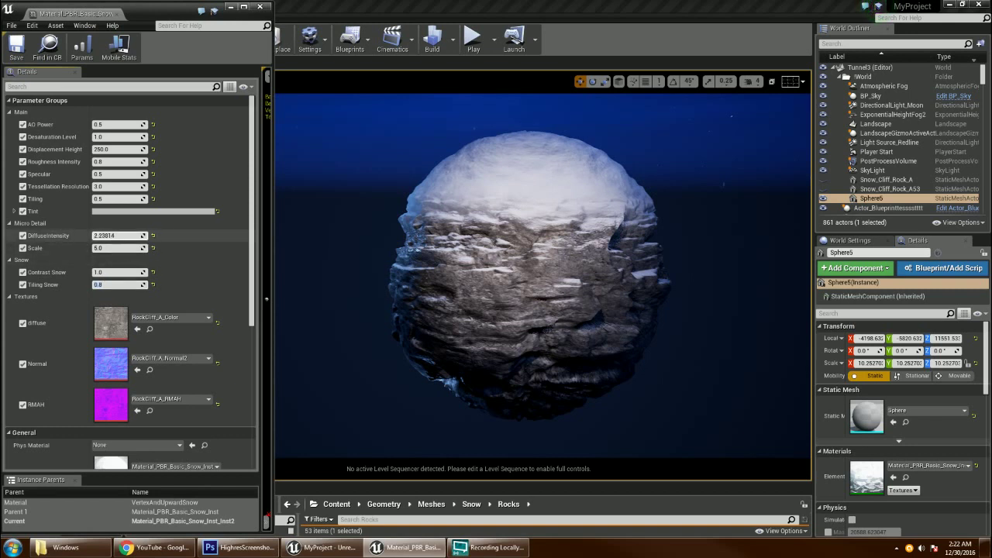
mouse_move(122, 235)
mouse_down()
mouse_move(108, 236)
mouse_move(137, 235)
mouse_up()
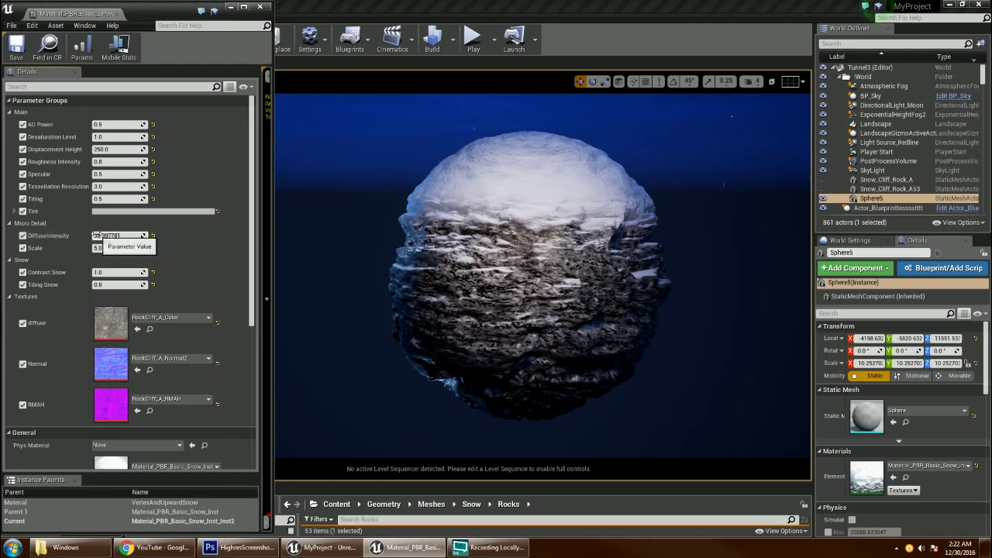
click(144, 237)
text(5)
key(Return)
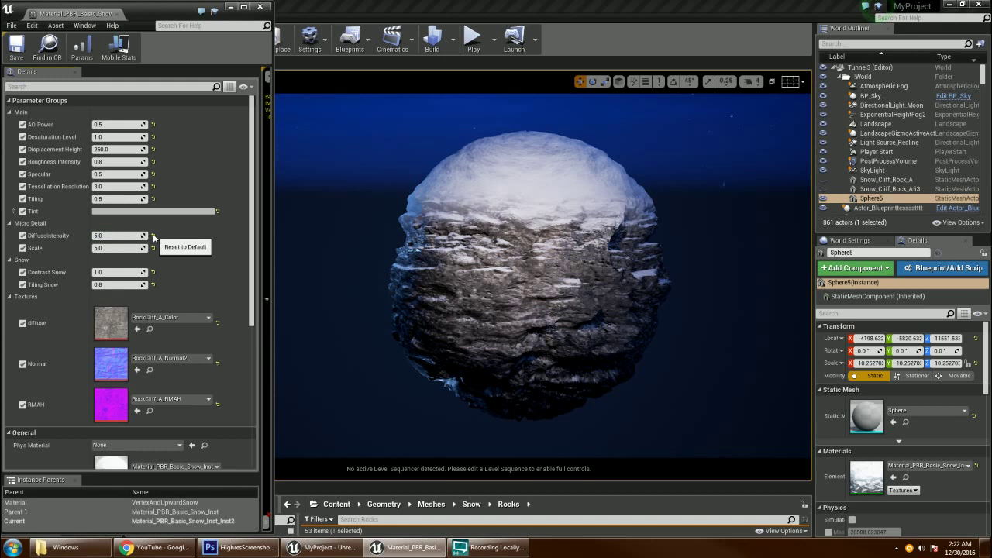
Step: Try micro detail Scale values of 1 and 15, and set the parameter back to 5
click(113, 249)
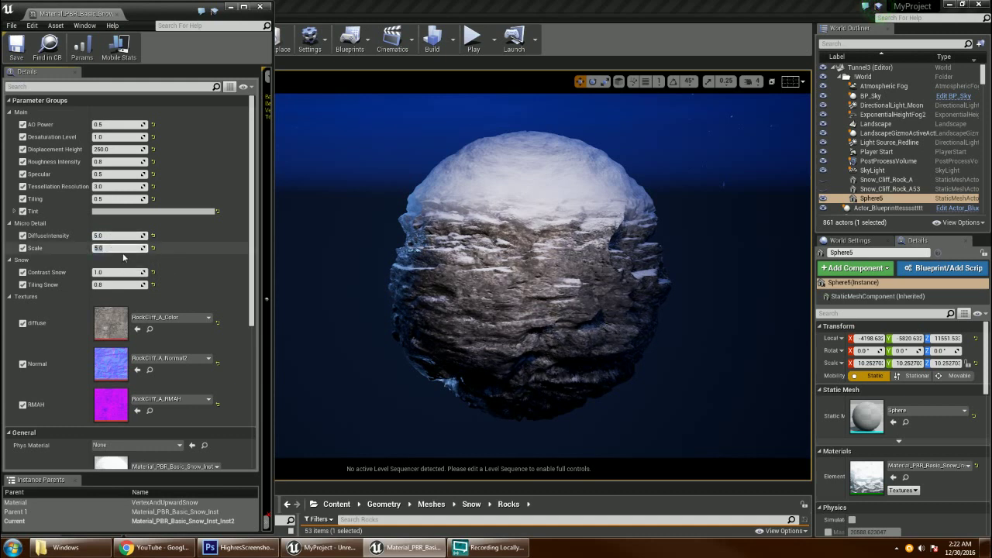
text(1)
key(Return)
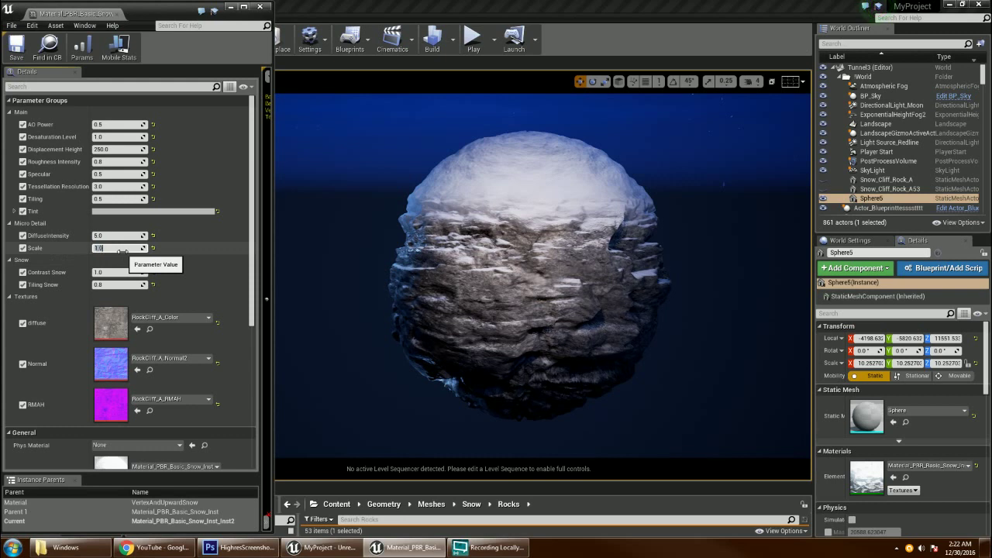
text(5)
key(Return)
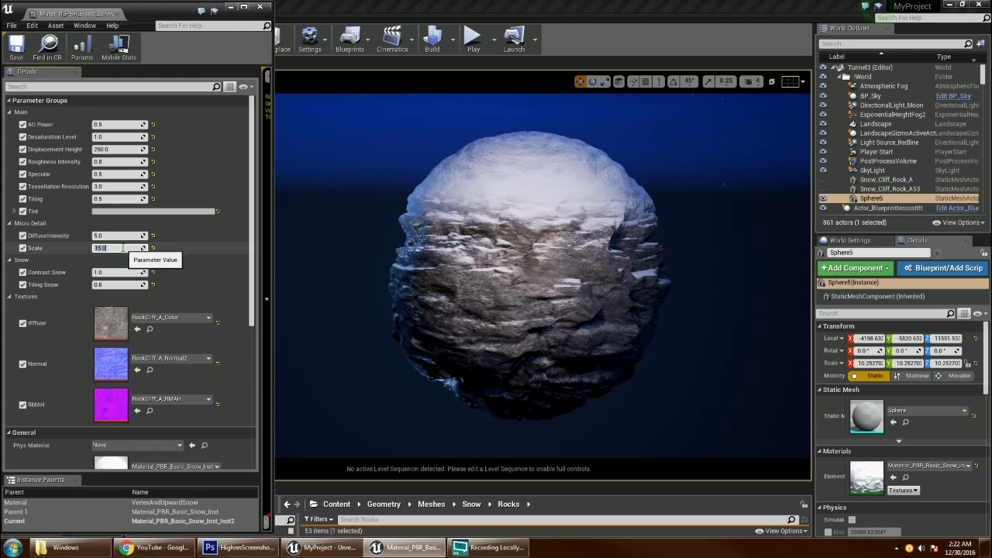
text(5)
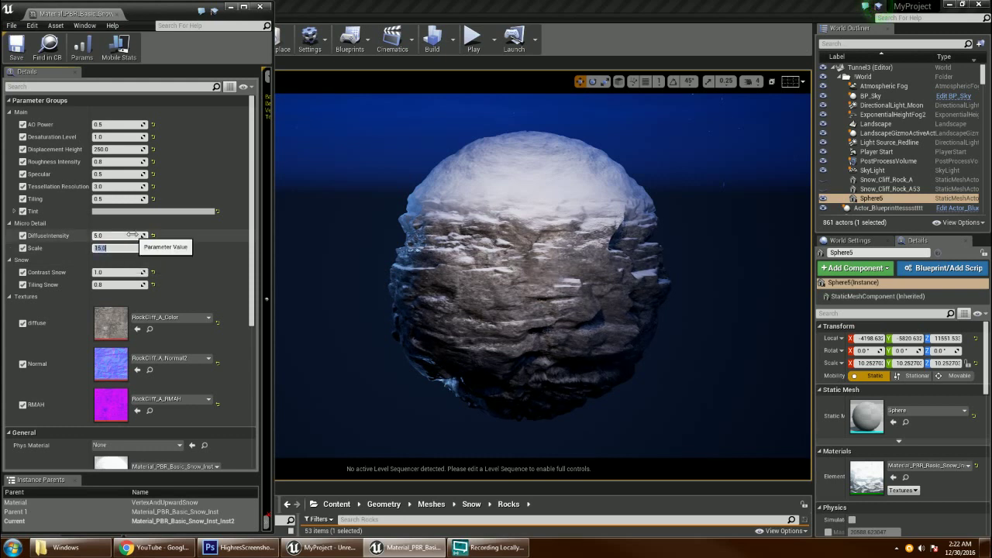
key(Return)
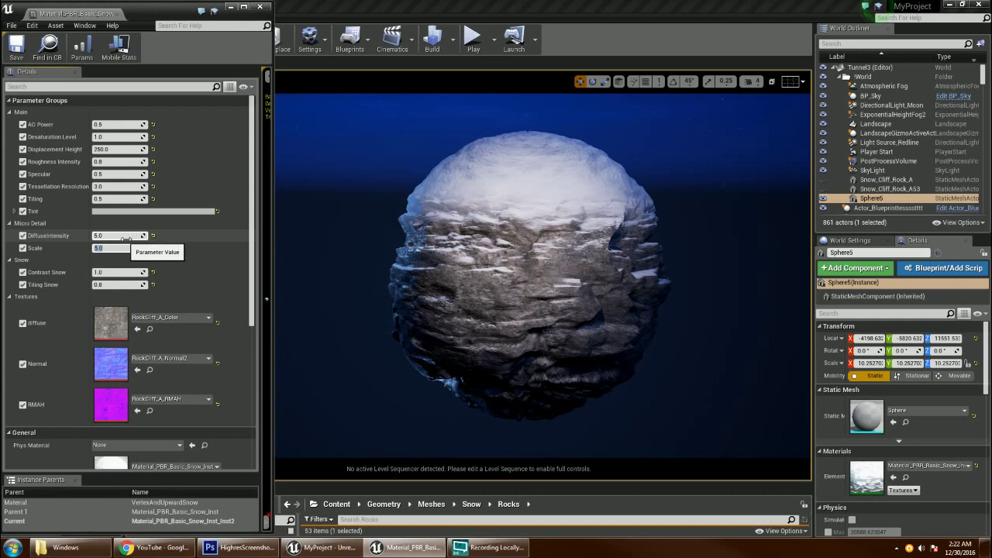
Step: Try a slightly reddish colour for the material's Tint parameter, and cancel the colour change
click(170, 212)
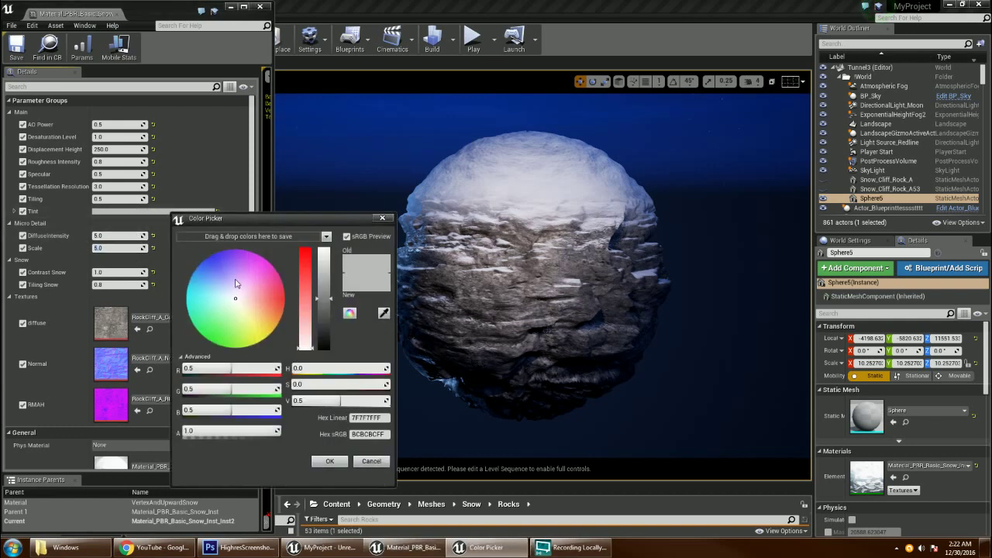
mouse_move(236, 299)
mouse_down()
mouse_move(258, 295)
mouse_move(259, 270)
mouse_move(245, 268)
mouse_move(216, 307)
mouse_move(266, 349)
mouse_move(224, 323)
mouse_move(200, 331)
mouse_move(255, 305)
mouse_move(206, 300)
mouse_move(202, 284)
mouse_move(238, 310)
mouse_move(241, 299)
mouse_up()
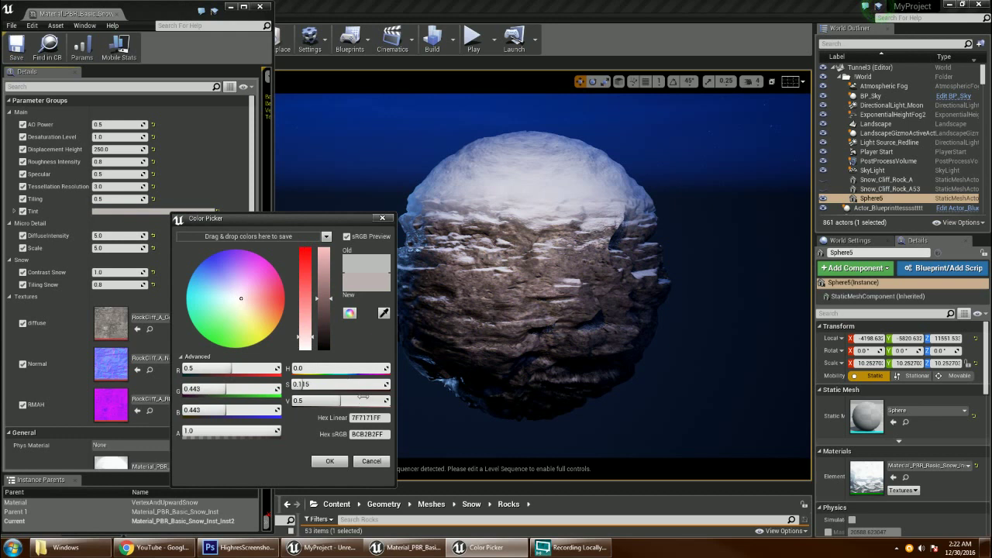
click(380, 461)
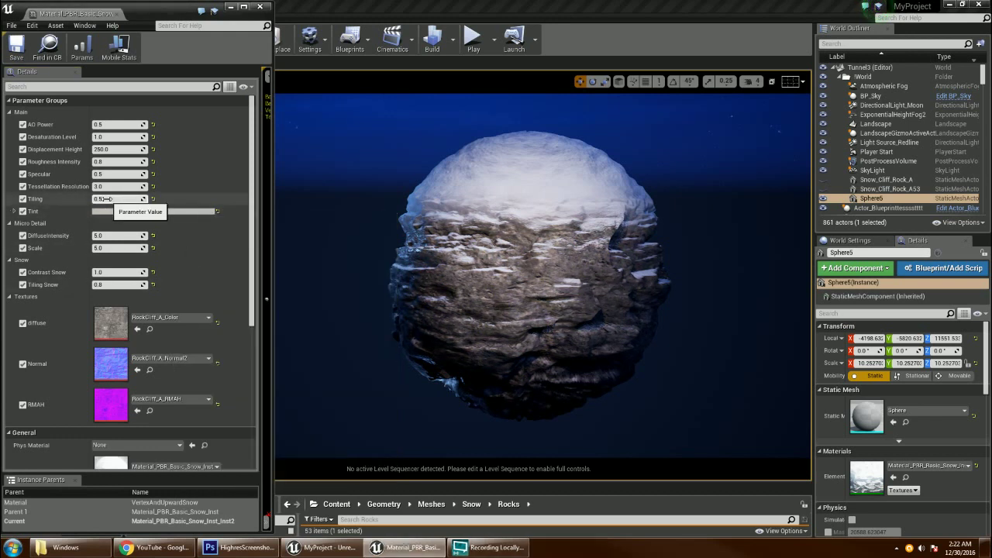
Step: Try different texture Tiling values in the Main parameter group, and set Tiling to 0.8
drag(107, 200, 137, 199)
click(153, 199)
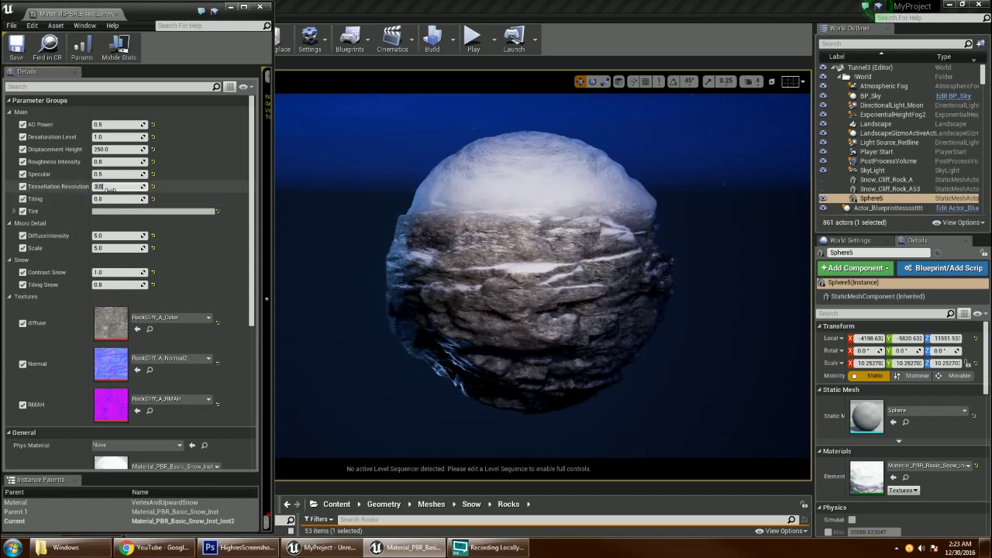
Step: Try a Tessellation Resolution of 1, and set the parameter back to 3
text(0)
key(Return)
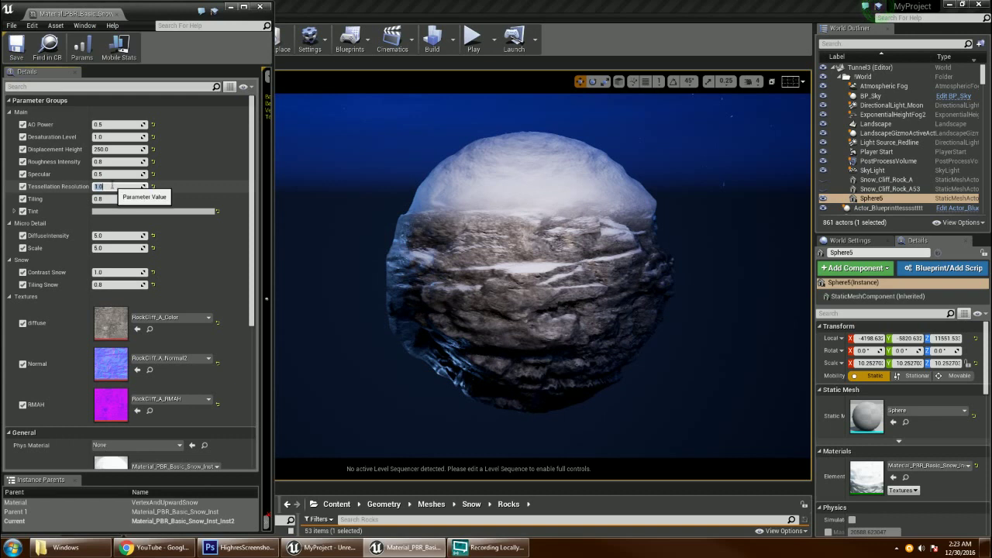
click(110, 187)
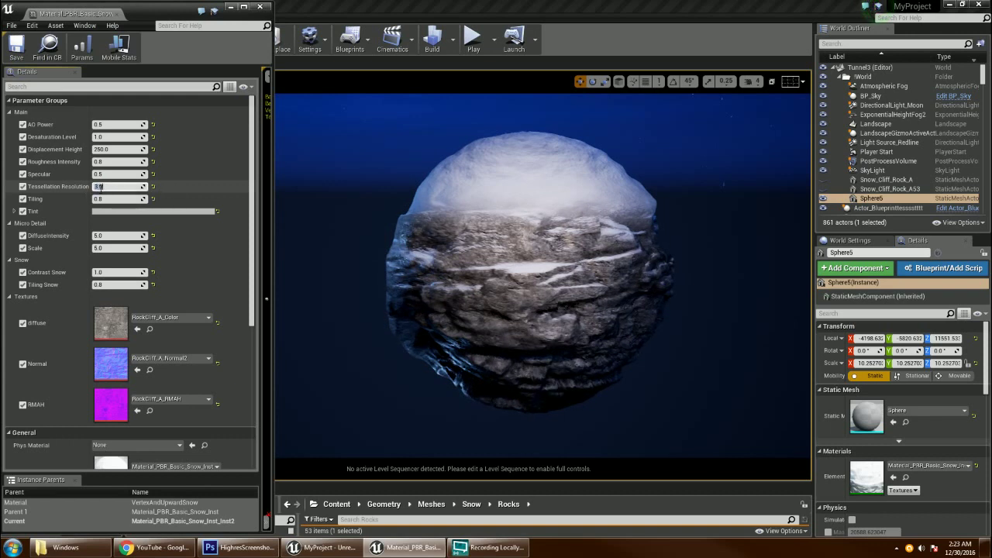
text(3.0)
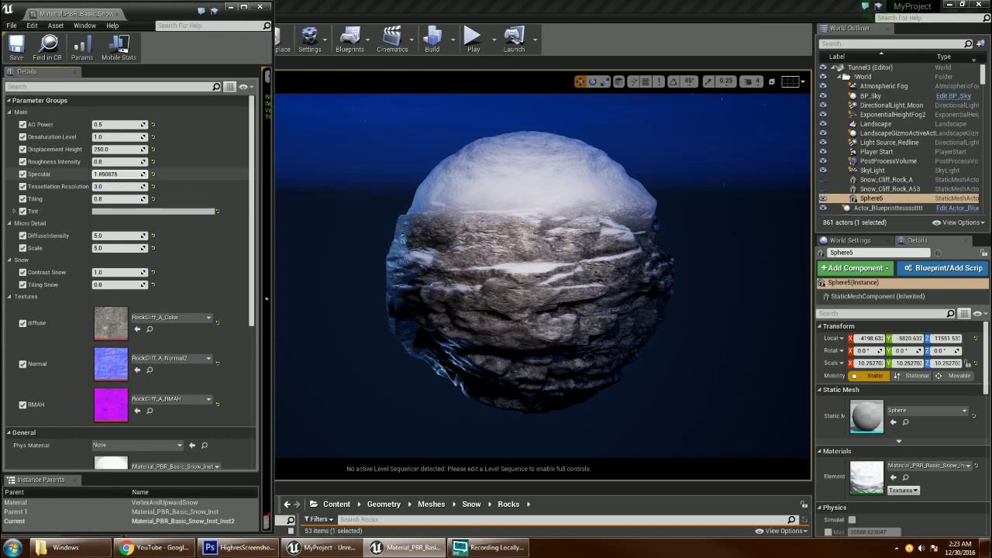
Step: Try other Specular and Roughness Intensity values, and set them back to 0.5 and 0.8
mouse_move(116, 174)
mouse_down()
mouse_move(95, 174)
mouse_move(124, 173)
mouse_up()
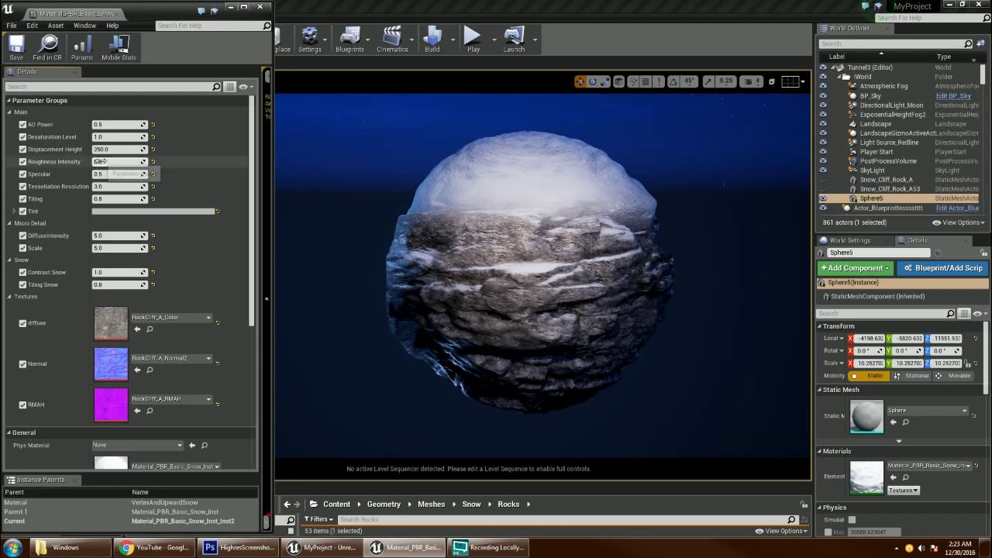
drag(116, 161, 128, 162)
click(153, 162)
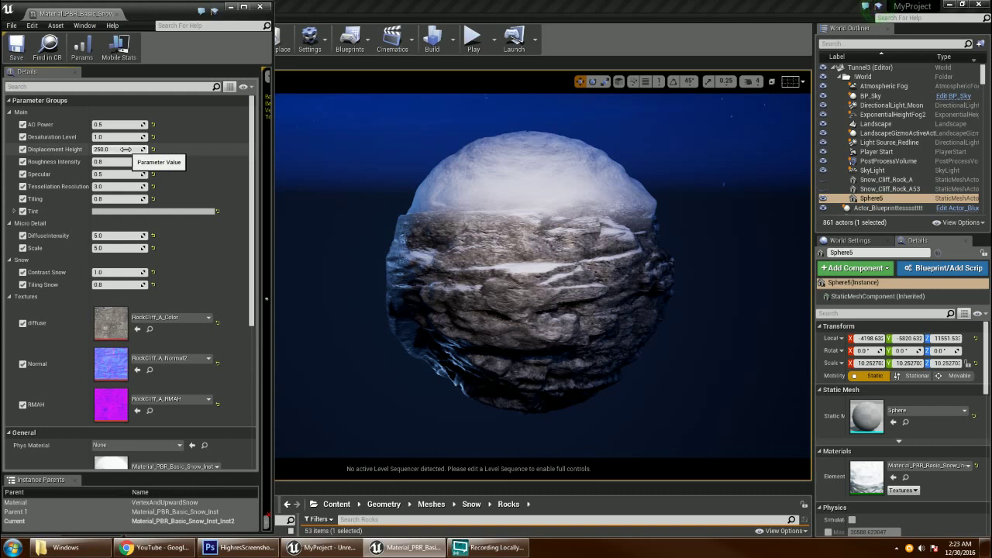
Step: Try a lower Displacement Height on the rock material, and set the parameter back to 250
mouse_move(126, 149)
mouse_down()
mouse_move(87, 149)
mouse_move(112, 148)
mouse_up()
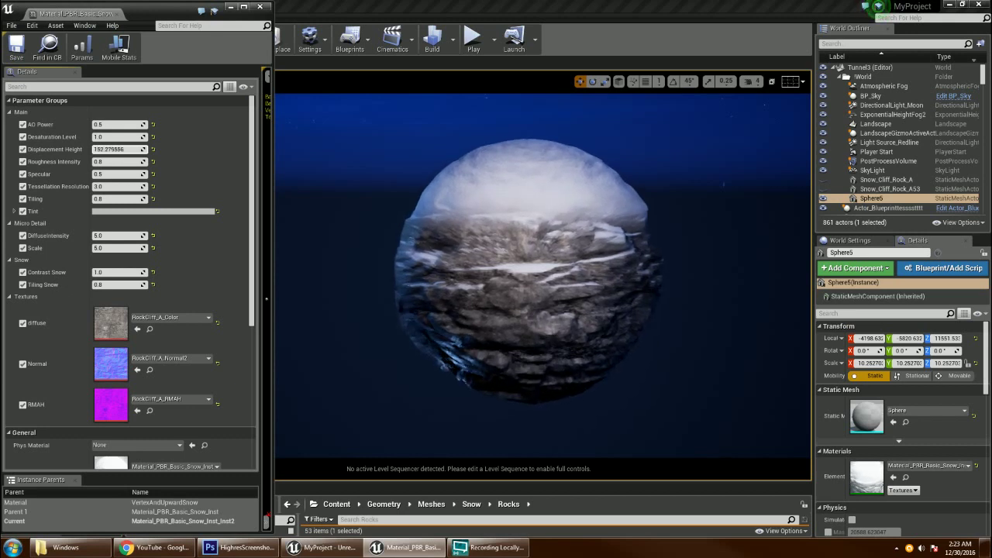
click(124, 149)
text(7)
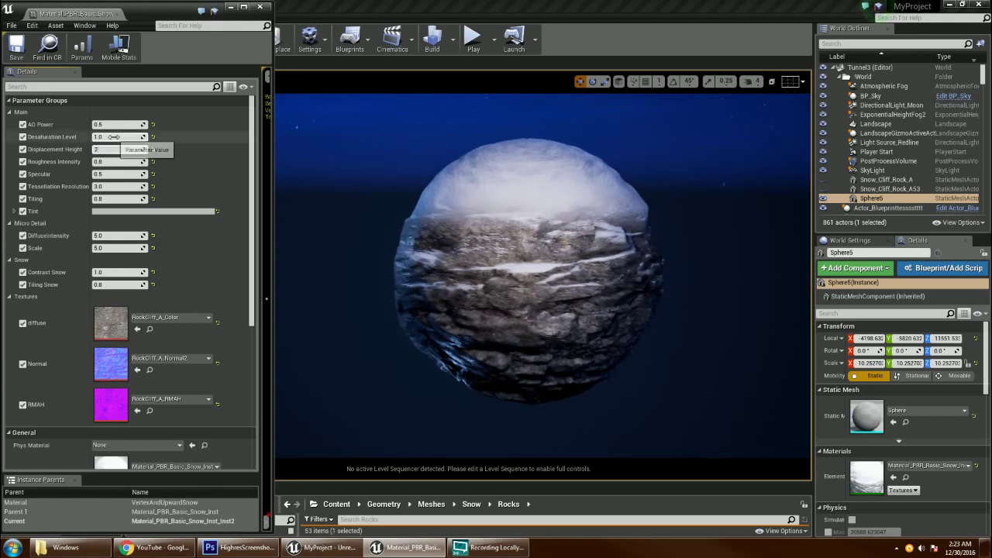
text(50)
key(Return)
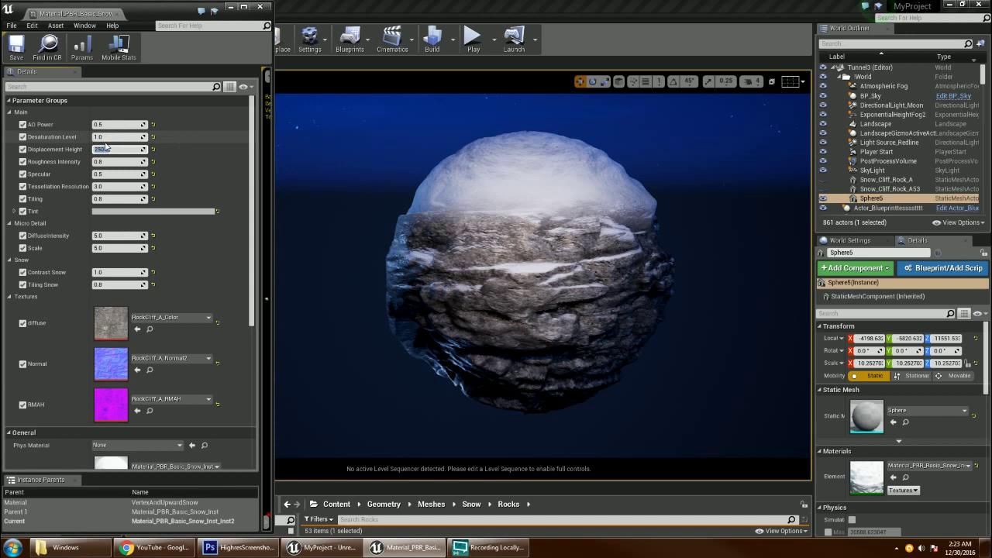
Step: Try a Desaturation Level of 0 on the rock texture, and set the parameter back to 1
click(121, 138)
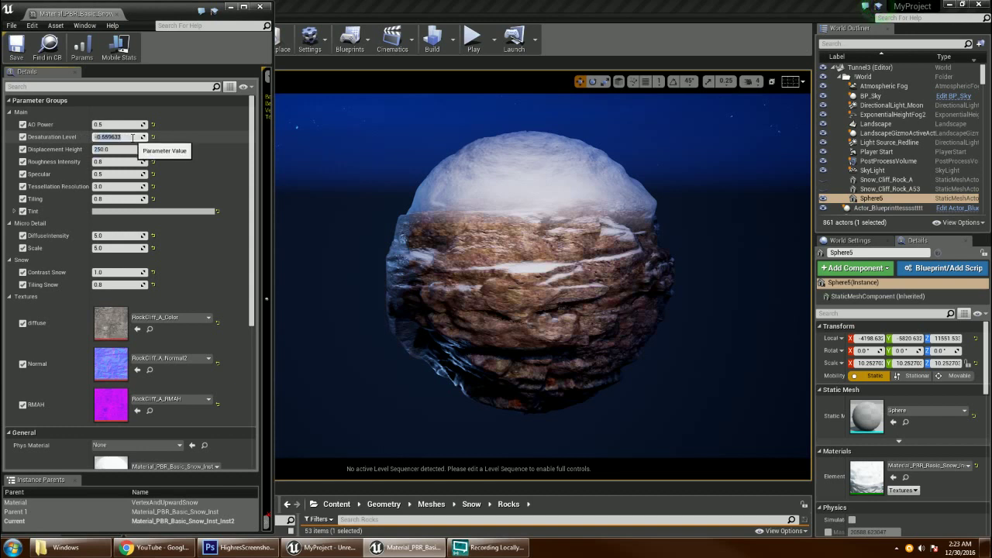
text(0.0)
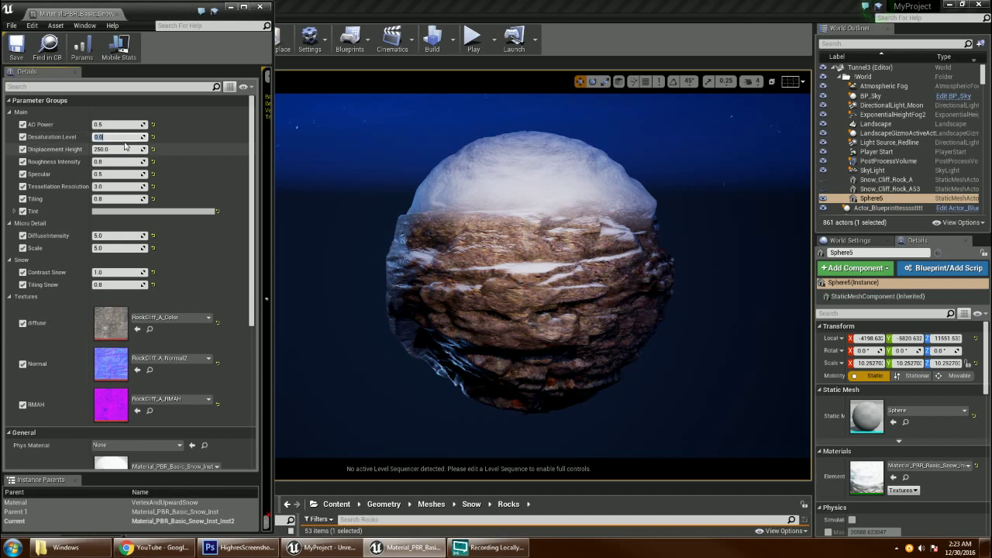
click(126, 150)
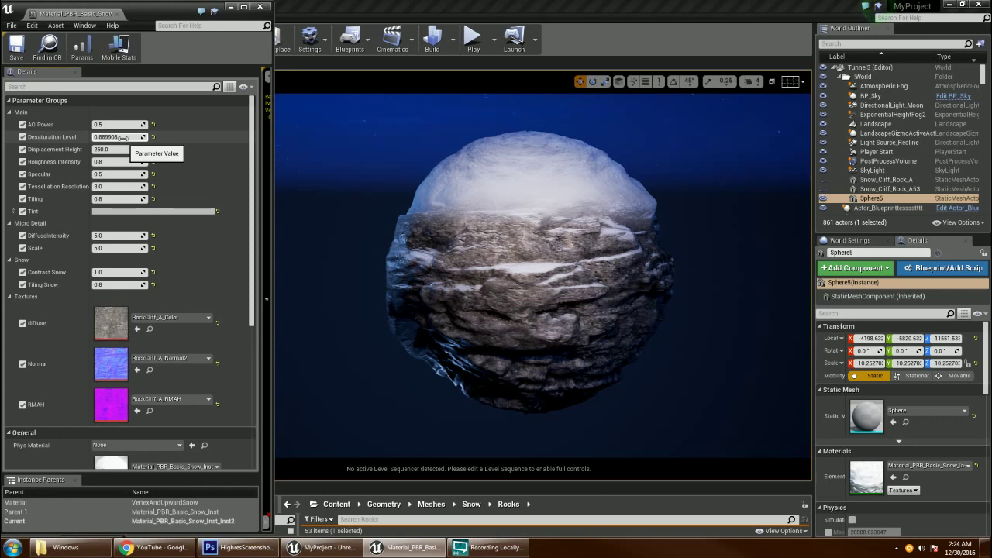
click(126, 138)
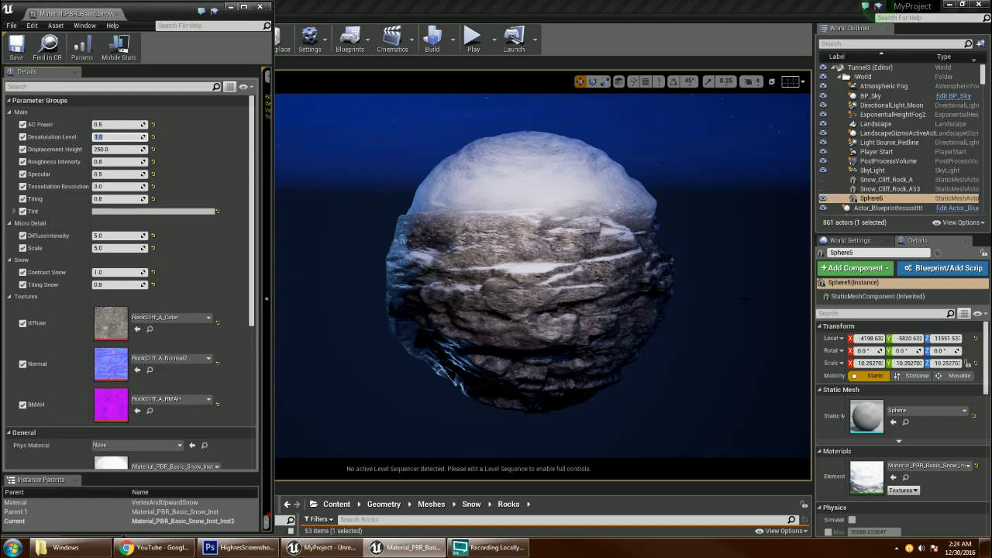
Step: Try different X rotation angles on the snow-covered sphere, and set its X rotation back to 0
drag(869, 351, 858, 351)
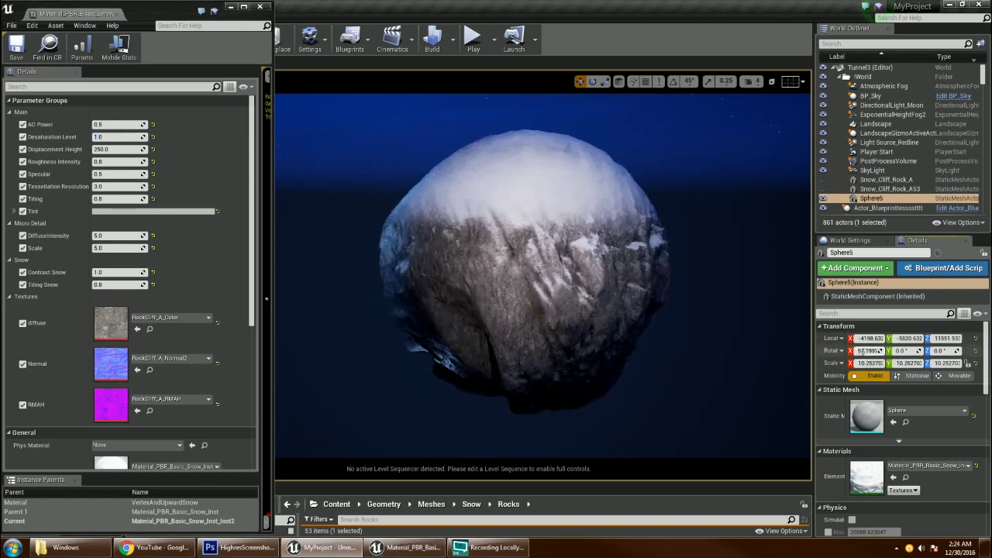
drag(864, 351, 806, 350)
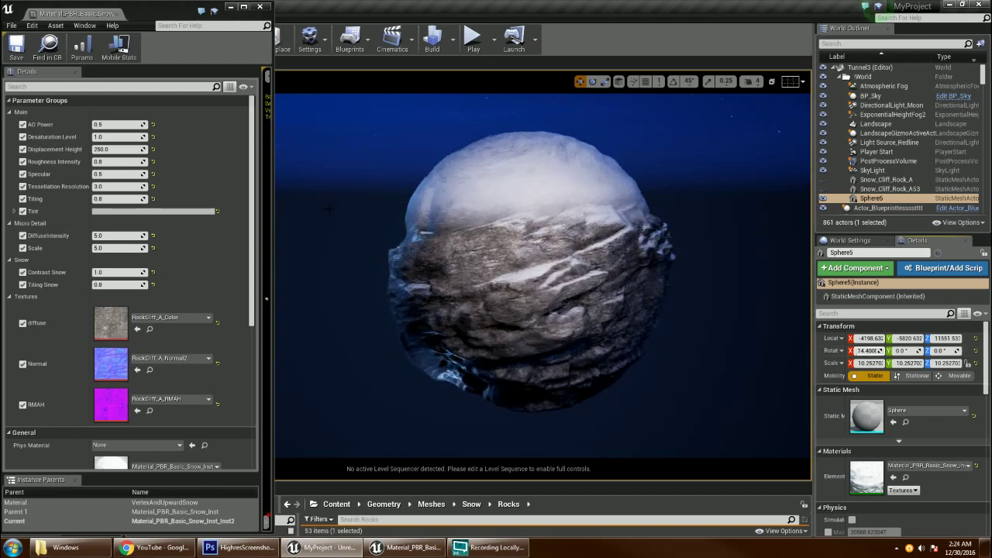
click(873, 350)
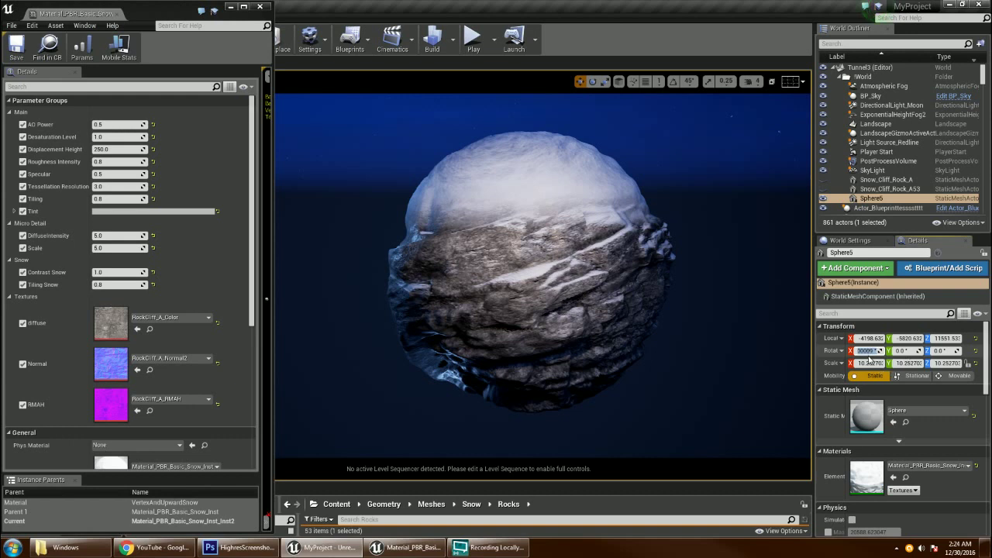
key(Return)
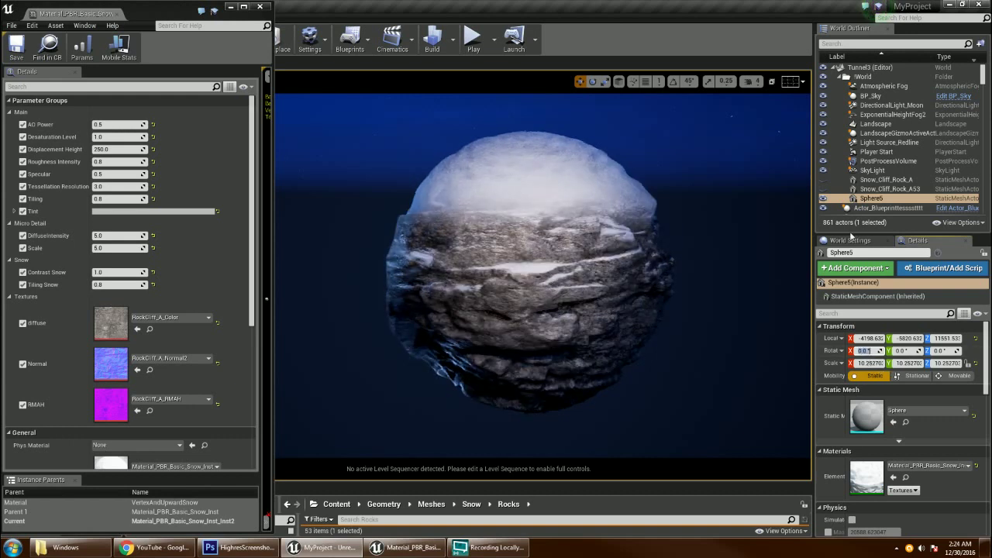
Step: Unhide Snow_Cliff_Rock_A and Snow_Cliff_Rock_A53, and rotate Snow_Cliff_Rock_A53 freely about several axes
click(825, 189)
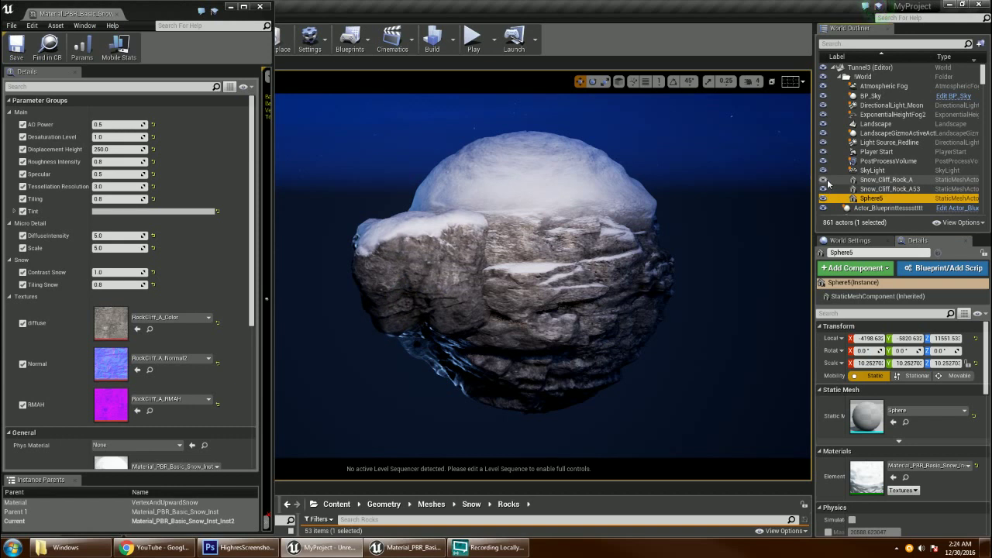
click(414, 262)
key(e)
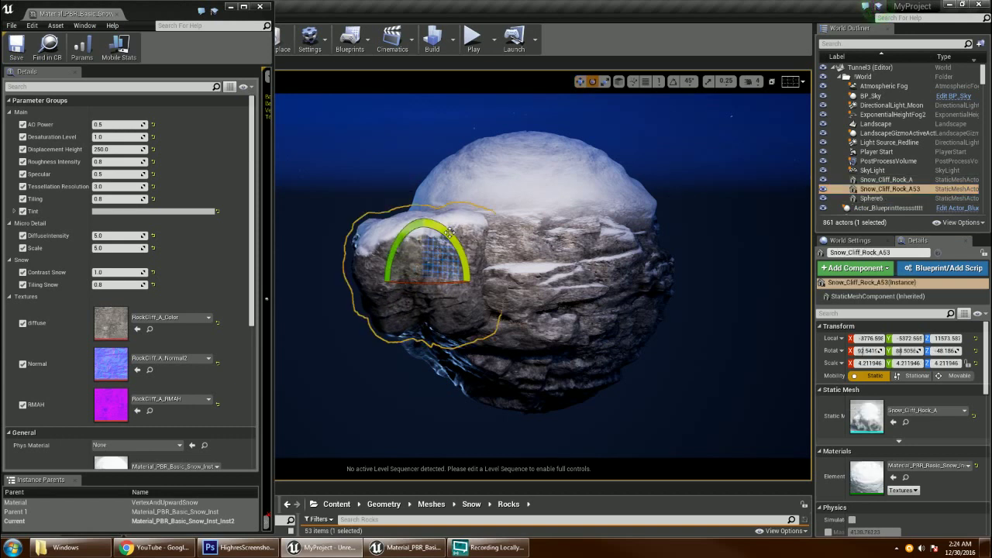
drag(450, 232, 392, 215)
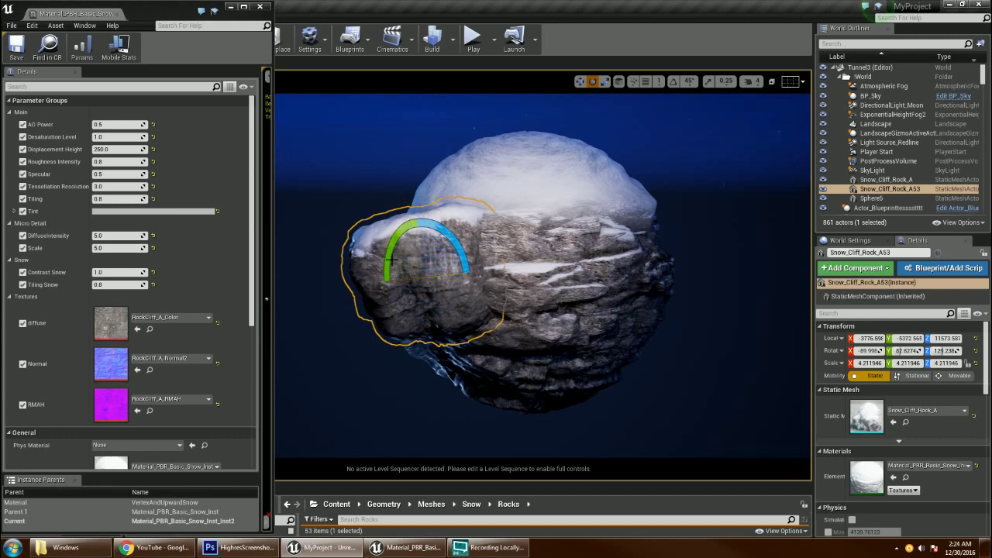
drag(449, 243, 459, 237)
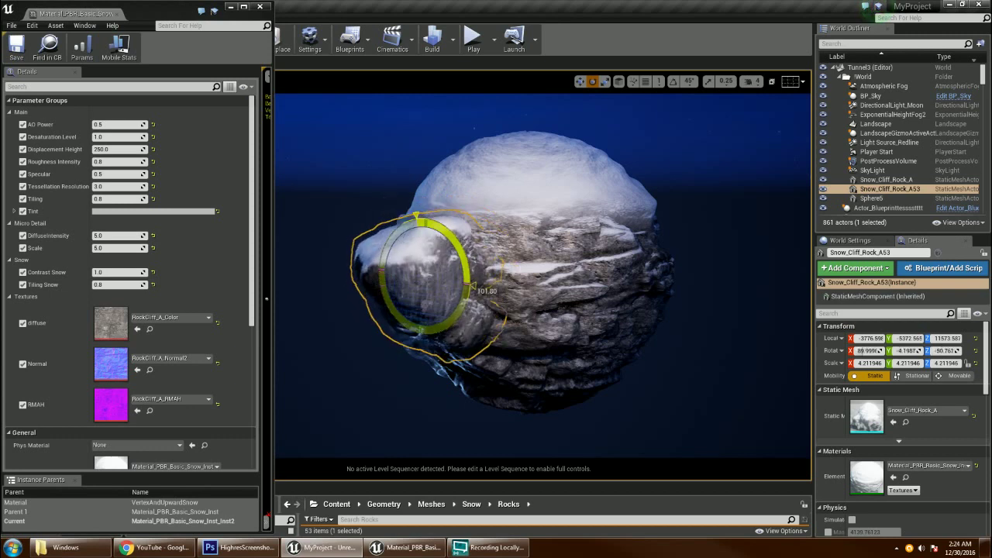
drag(468, 301, 441, 233)
Step: Move Snow_Cliff_Rock_A53 upward and closer in against the sphere, and deselect the rock
key(w)
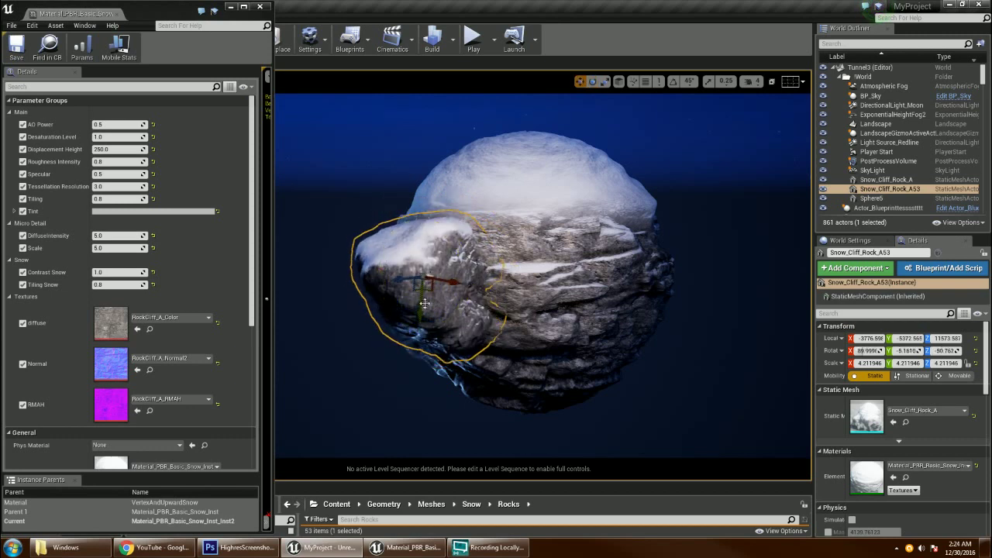
drag(413, 310, 412, 288)
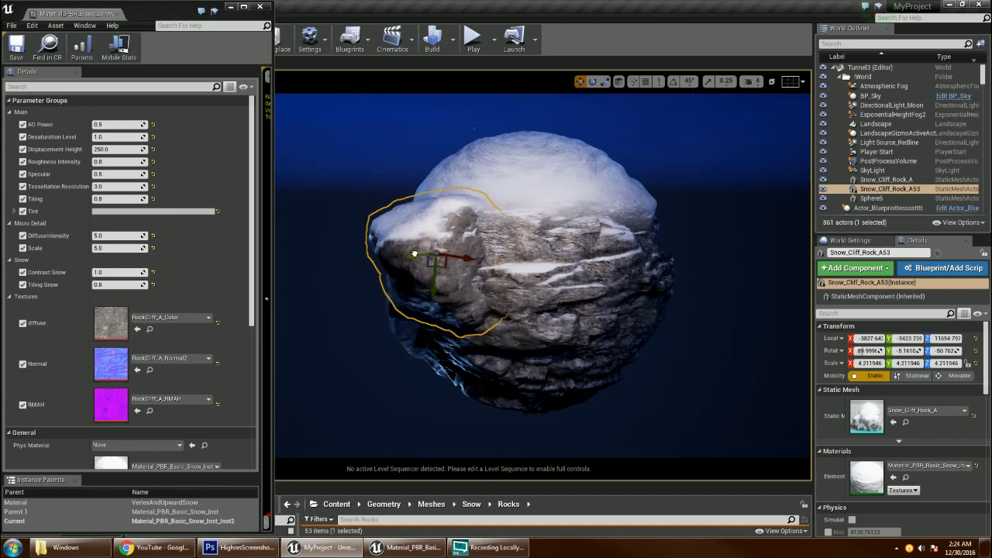
mouse_move(531, 205)
right_down()
mouse_move(593, 205)
mouse_move(620, 232)
mouse_move(531, 175)
mouse_move(512, 203)
mouse_move(558, 248)
mouse_move(597, 204)
mouse_move(636, 232)
right_up()
click(531, 205)
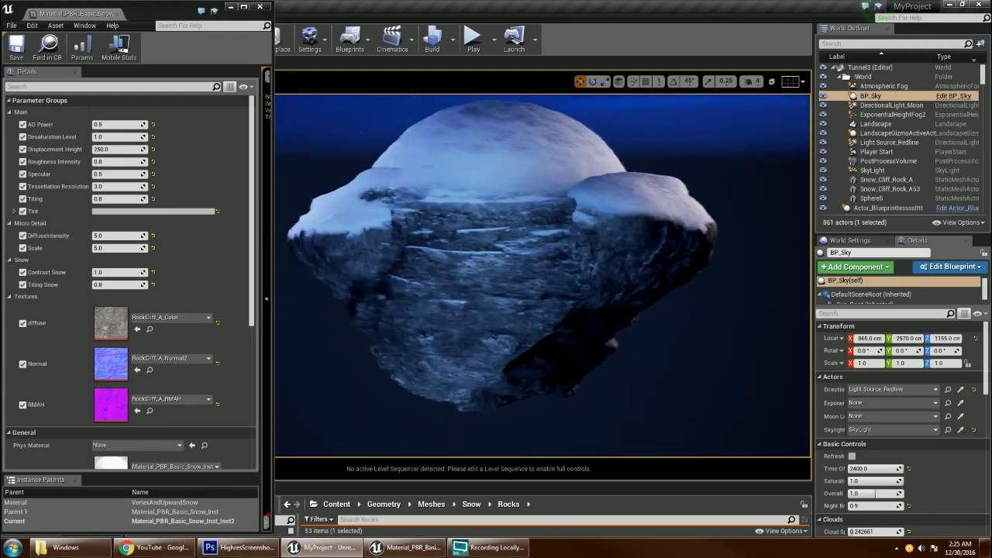
Step: Rotate Snow_Cliff_Rock_A, on the other side of the sphere, freely about several axes, and deselect it
click(504, 269)
key(e)
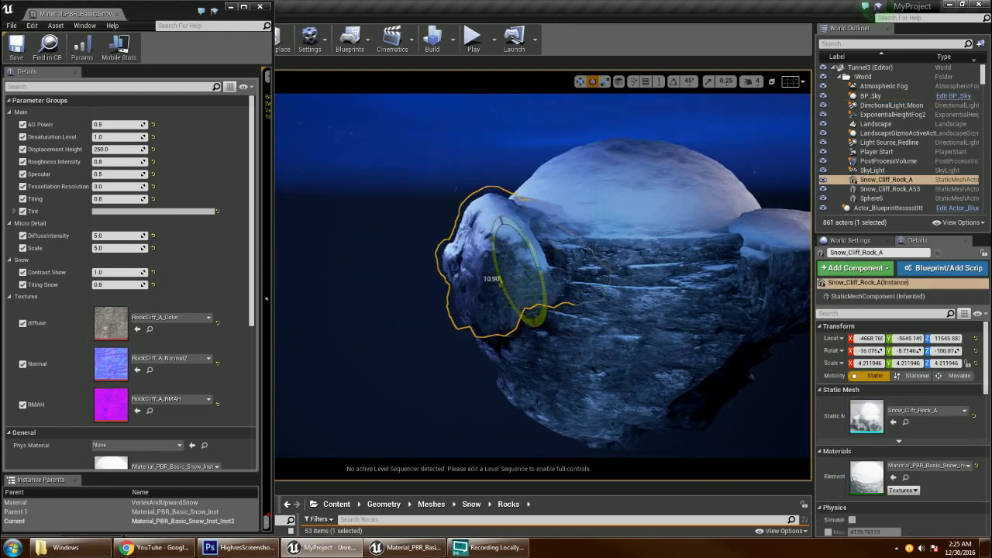
drag(504, 267, 537, 261)
key(w)
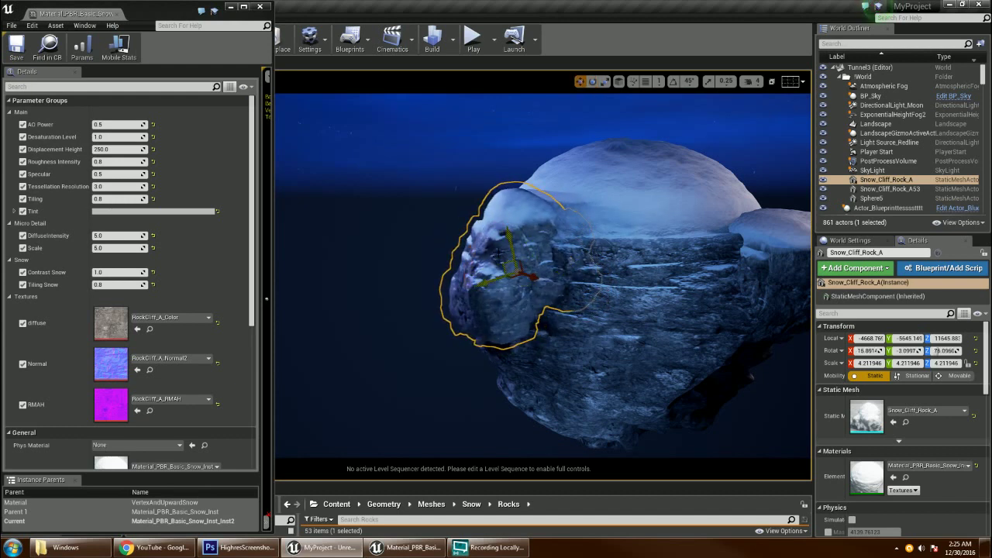
key(e)
drag(512, 263, 538, 253)
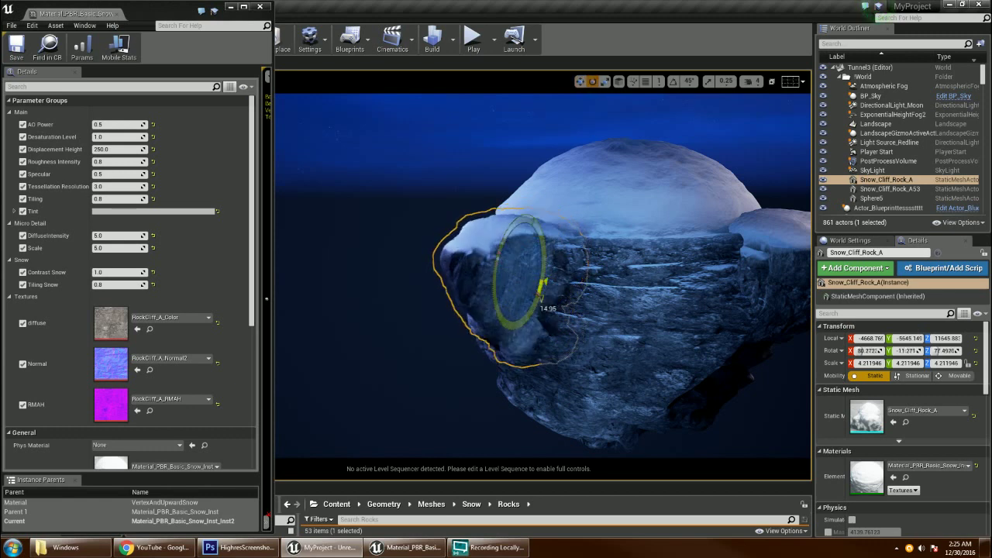
click(452, 166)
Step: Try rotating the snow-covered sphere about its Y axis, and undo the rotation change
right_drag(452, 166, 554, 211)
drag(690, 90, 411, 217)
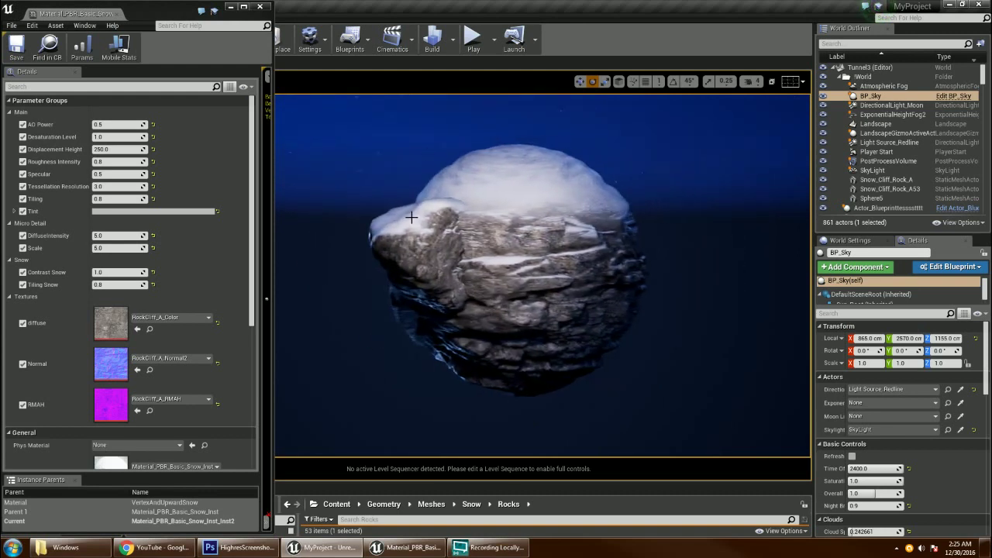
drag(900, 351, 955, 352)
key(ctrl+z)
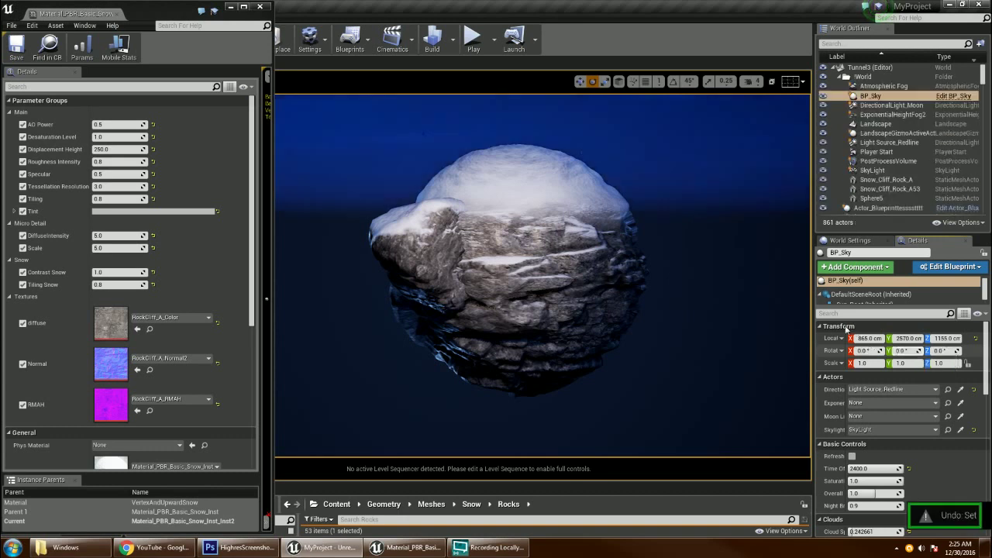
key(ctrl+z)
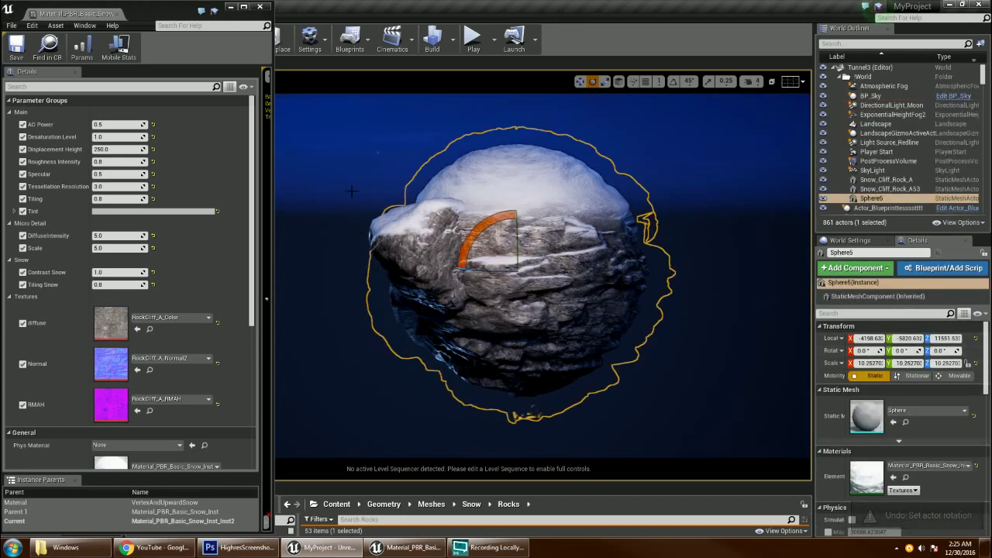